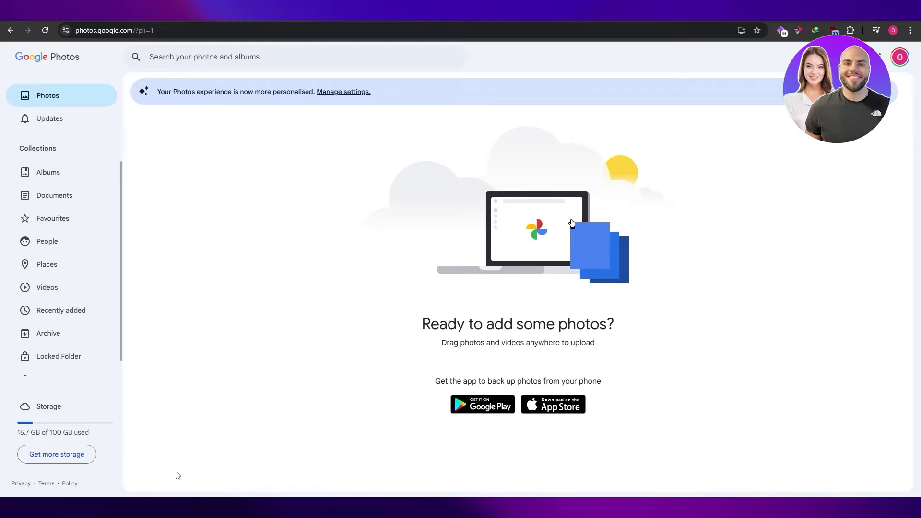
# - Create a folder named "Google Photos Backup" in the computer's Pictures folder using File Explorer
pyautogui.press('super+e')
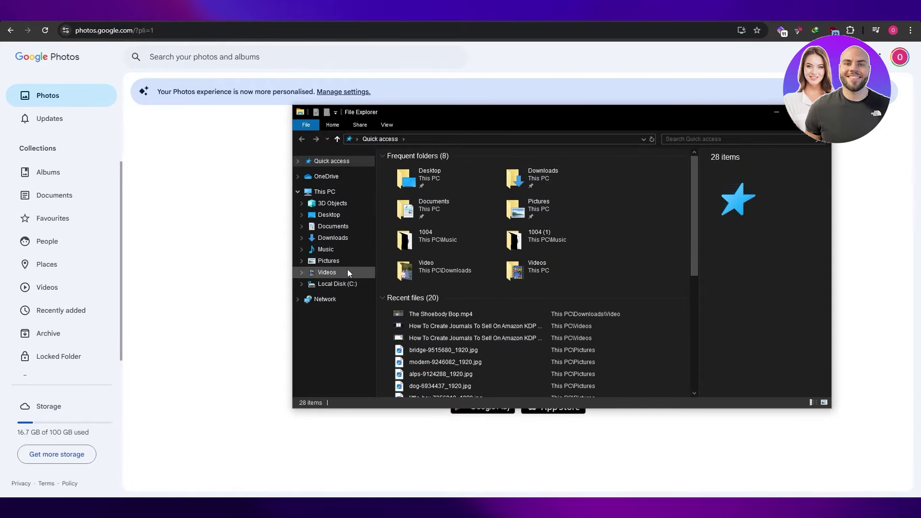
pyautogui.doubleClick(523, 207)
pyautogui.rightClick(504, 259)
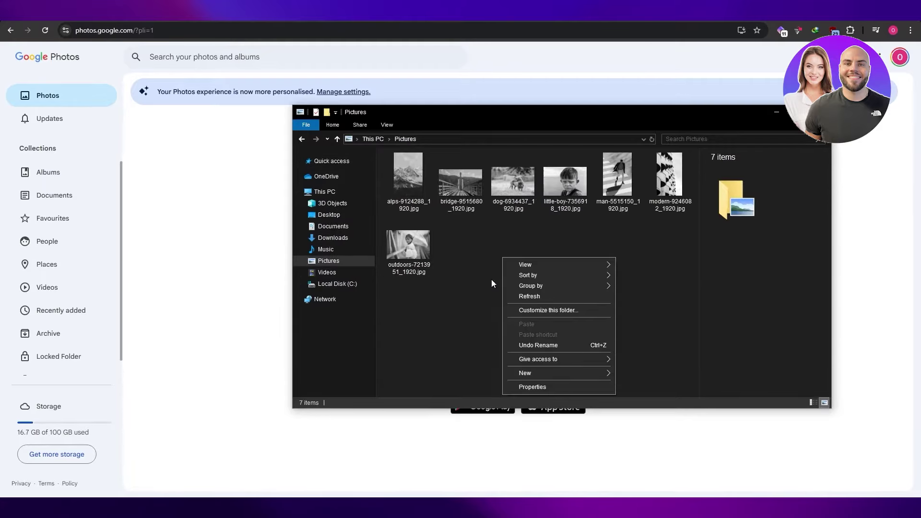
pyautogui.moveTo(547, 373)
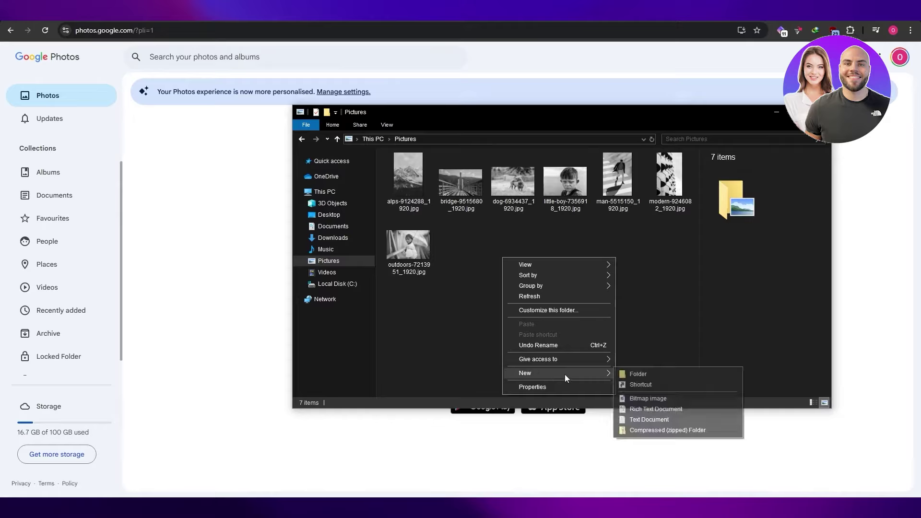
pyautogui.click(658, 377)
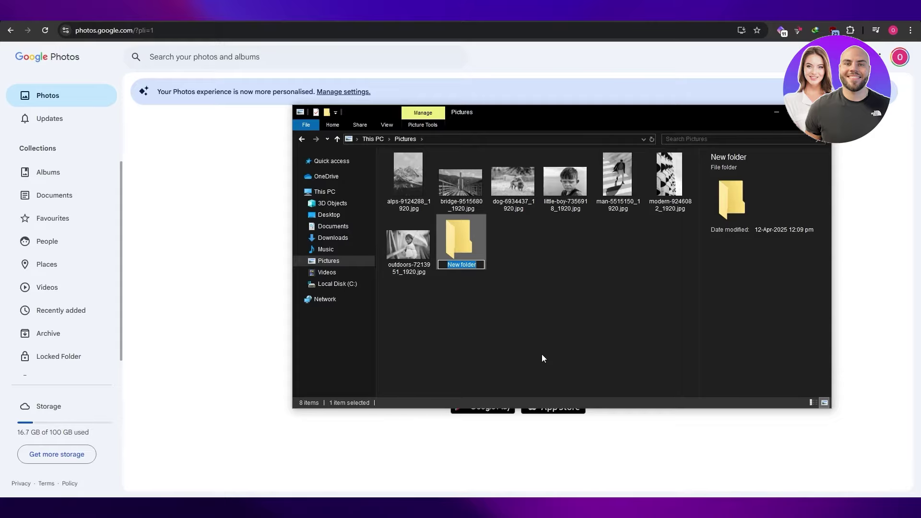
pyautogui.write('Google Photos Backup')
pyautogui.press('Return')
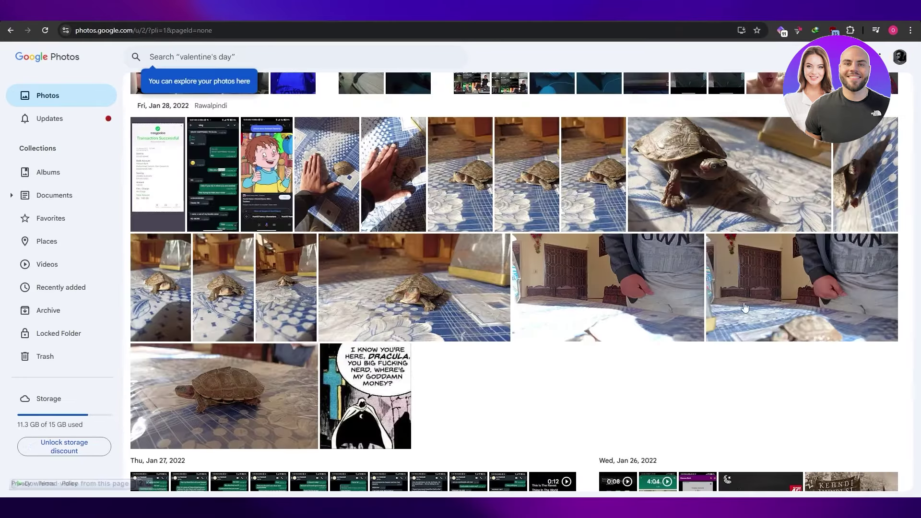
# - Switch to the Google Takeout page and browse the products available for a new export
pyautogui.click(767, 12)
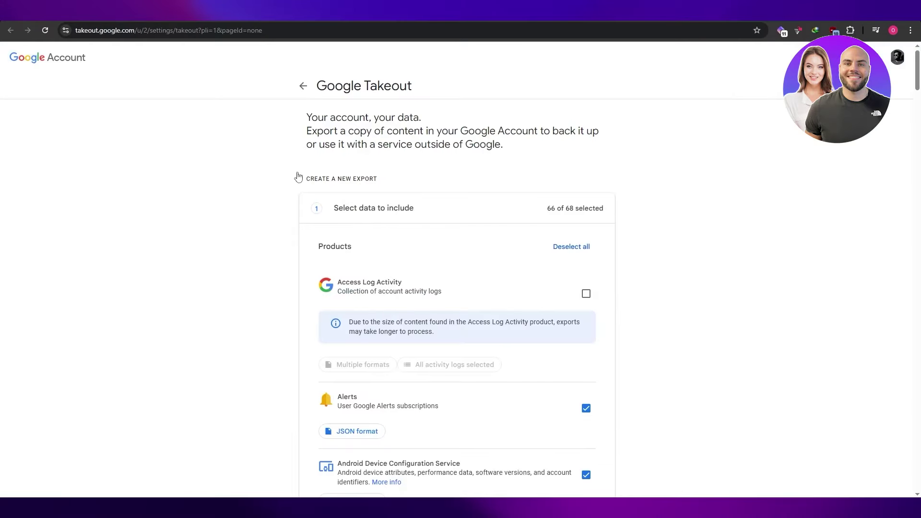
pyautogui.tripleClick(405, 83)
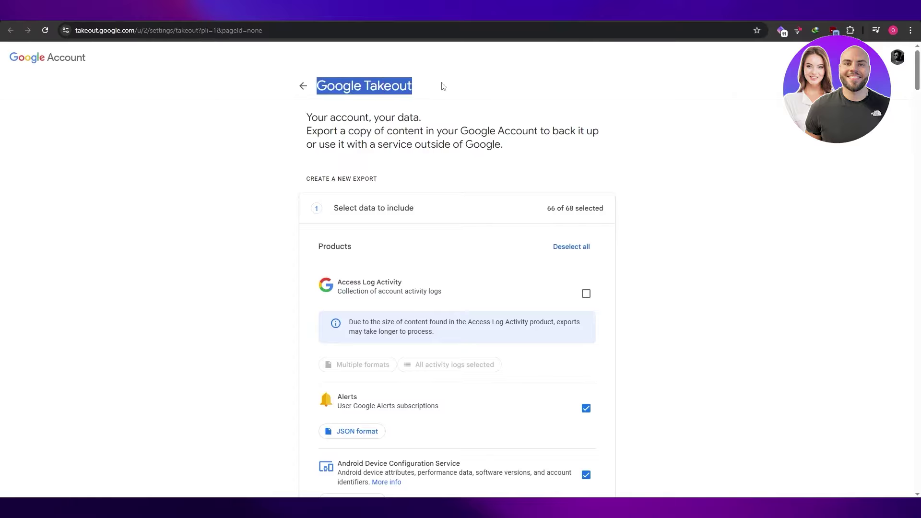
pyautogui.scroll(-2, 414, 271)
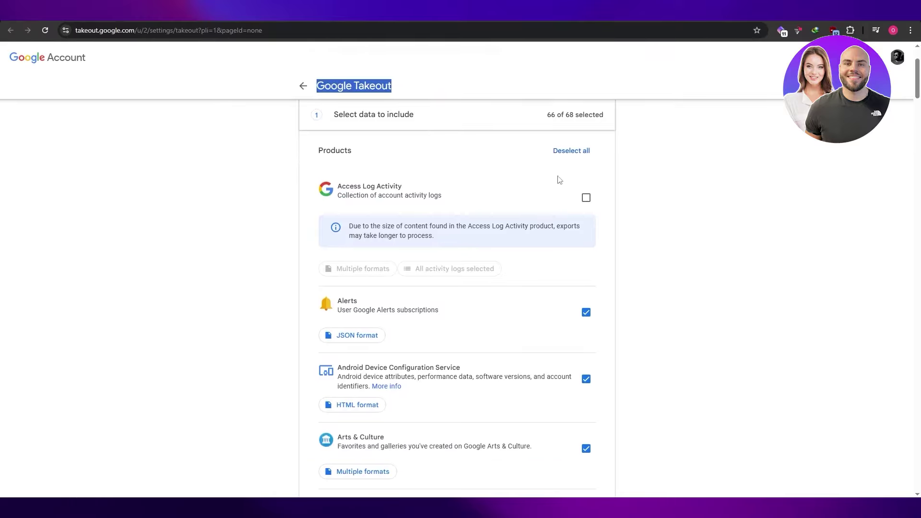
pyautogui.scroll(-5, 746, 261)
pyautogui.scroll(-20, 746, 261)
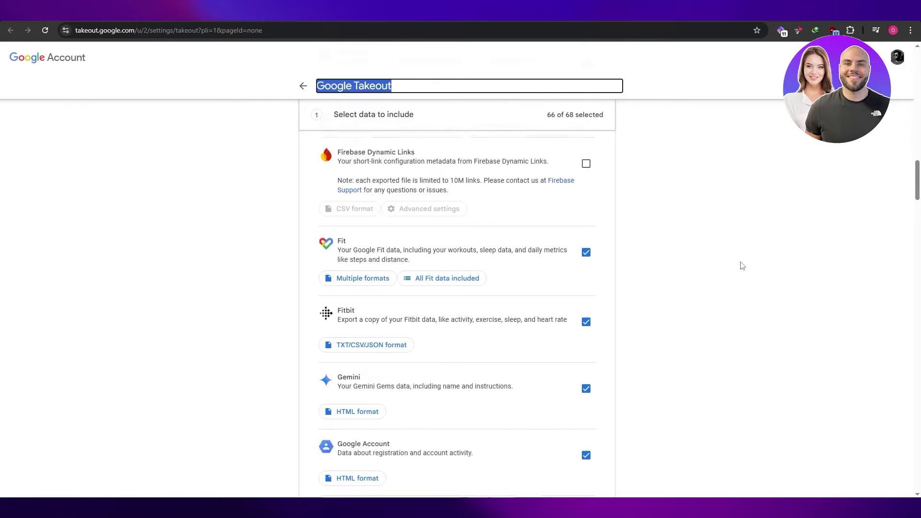
# - Search the Takeout page for "photos" to locate the Google Photos entry
pyautogui.click(667, 228)
pyautogui.hotkey('ctrl', 'f')
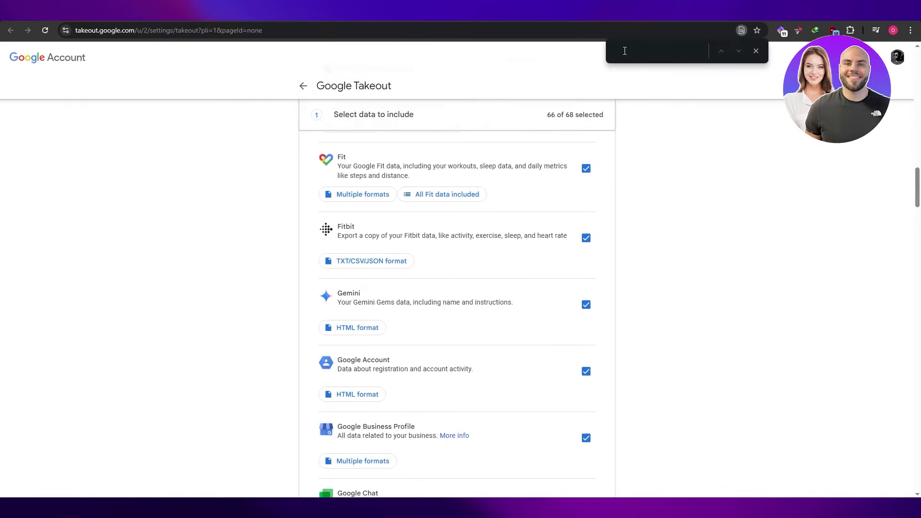
pyautogui.write('photos')
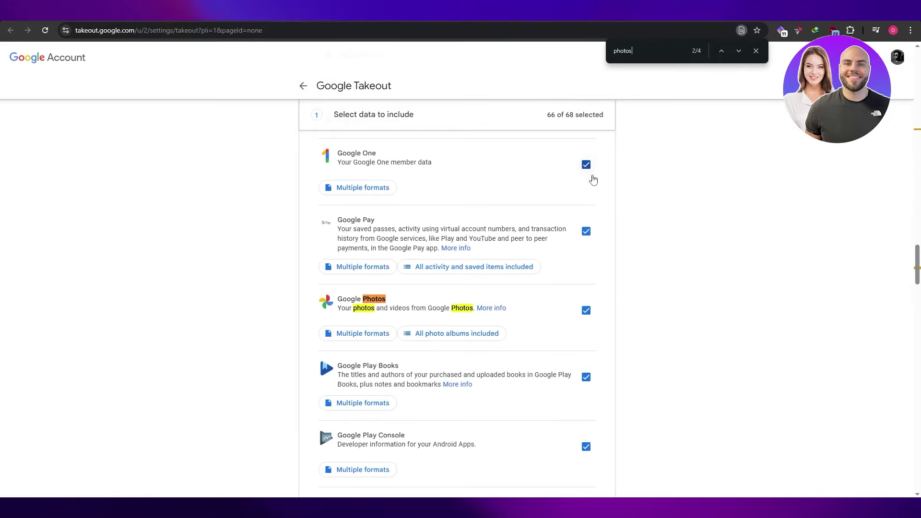
pyautogui.click(756, 51)
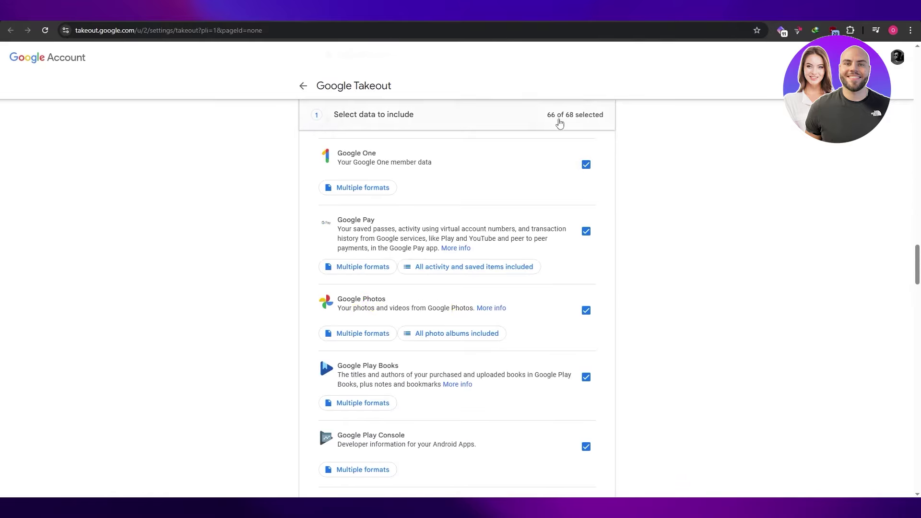
# - Deselect all products in the export and include only Google Photos
pyautogui.scroll(1, 345, 311)
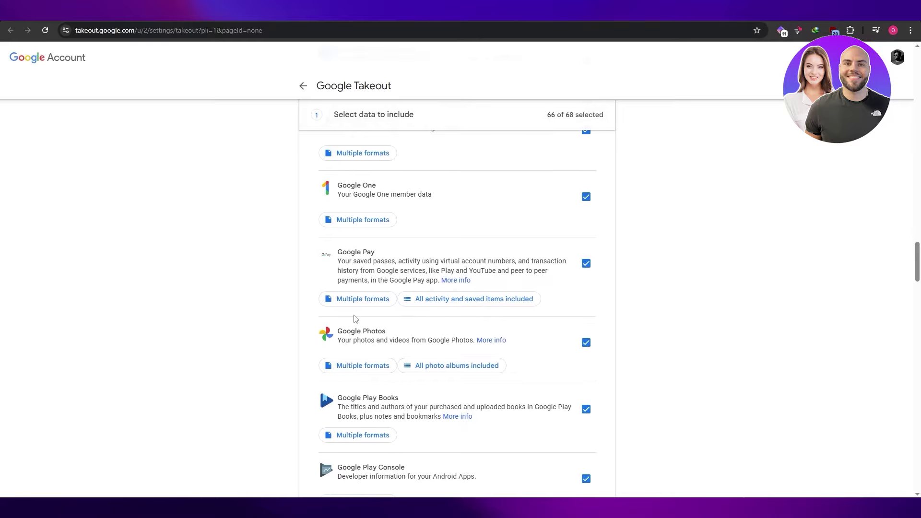
pyautogui.scroll(10, 346, 312)
pyautogui.scroll(5, 596, 208)
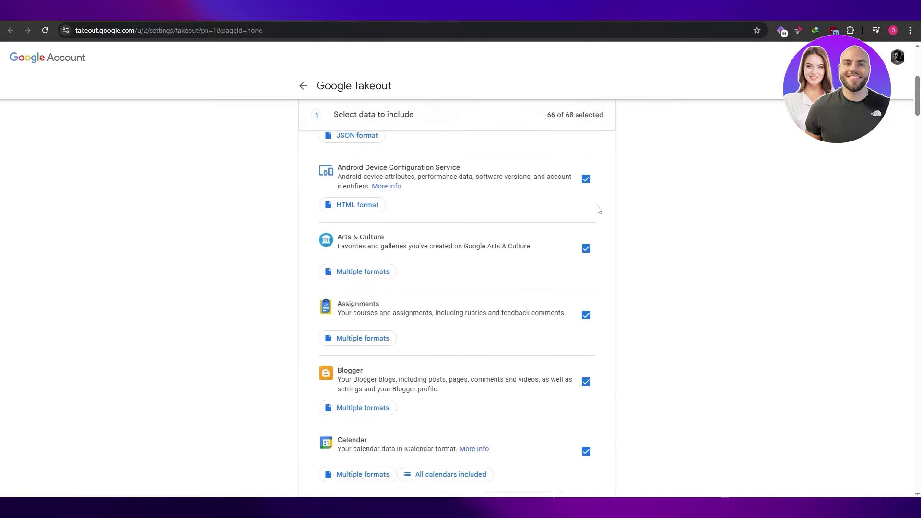
pyautogui.click(577, 248)
pyautogui.scroll(-20, 611, 364)
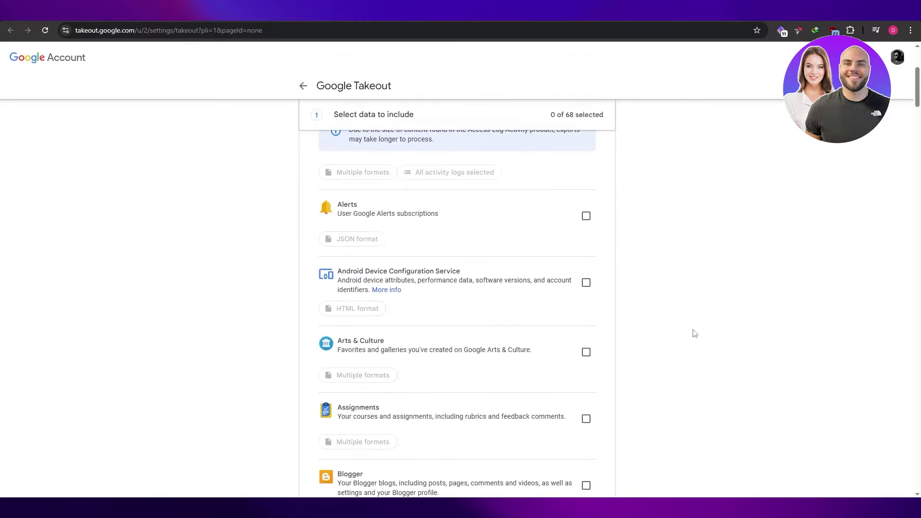
pyautogui.scroll(-15, 604, 372)
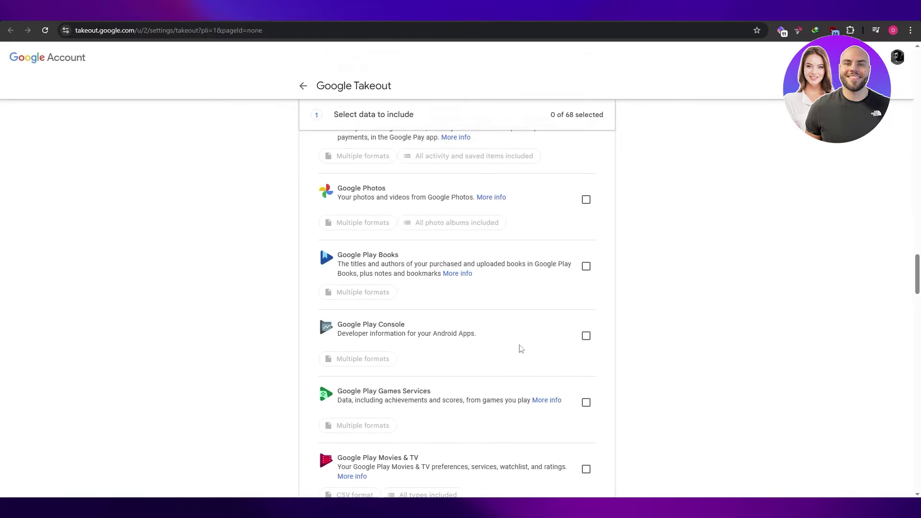
pyautogui.scroll(1, 520, 350)
pyautogui.click(587, 234)
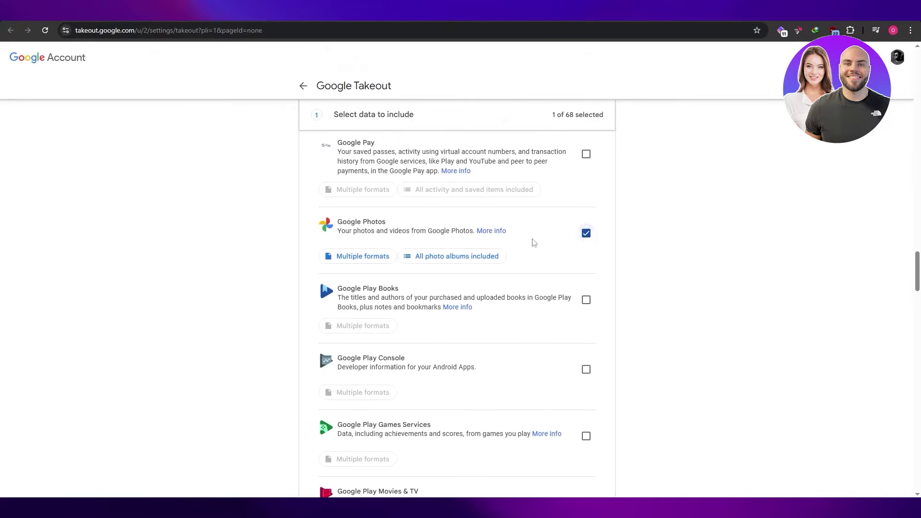
# - Review the Google Photos content options and accept them with the photos from every year included
pyautogui.click(439, 257)
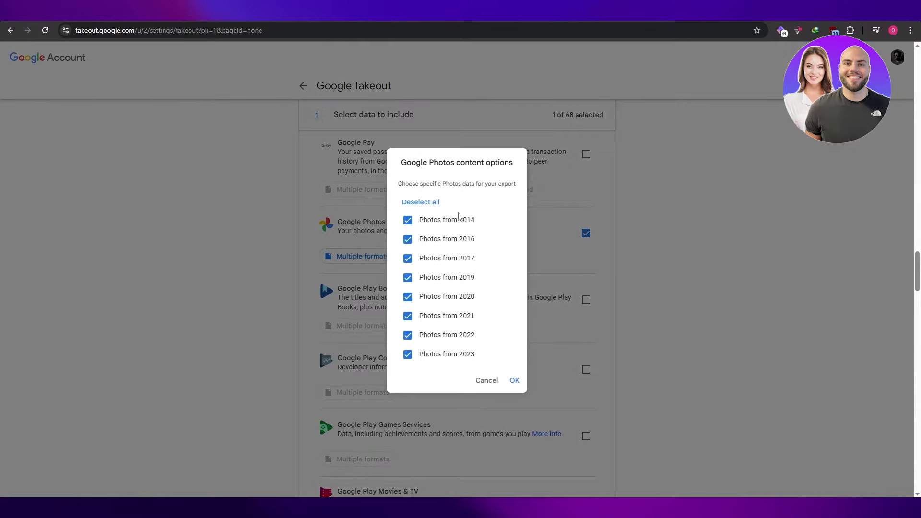
pyautogui.scroll(-3, 451, 339)
pyautogui.scroll(3, 451, 339)
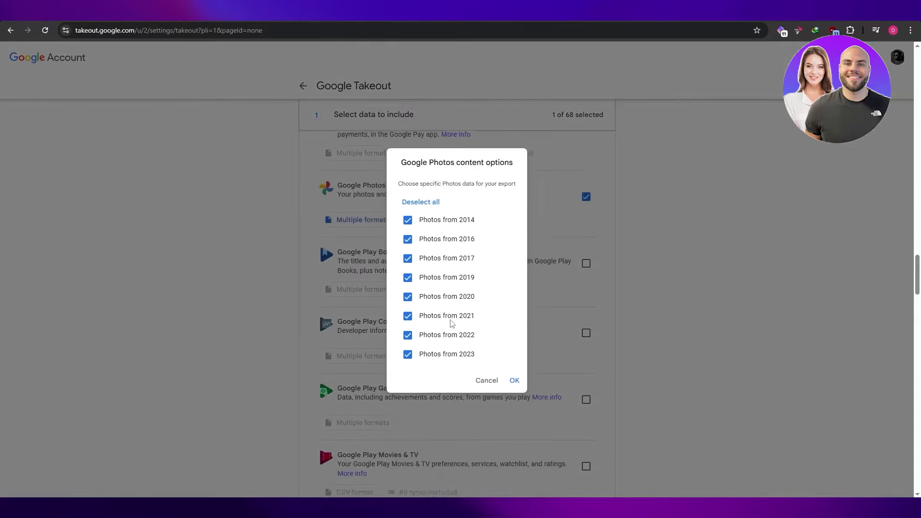
pyautogui.click(515, 382)
# - Proceed to the export's file type, frequency and destination settings
pyautogui.scroll(-20, 688, 362)
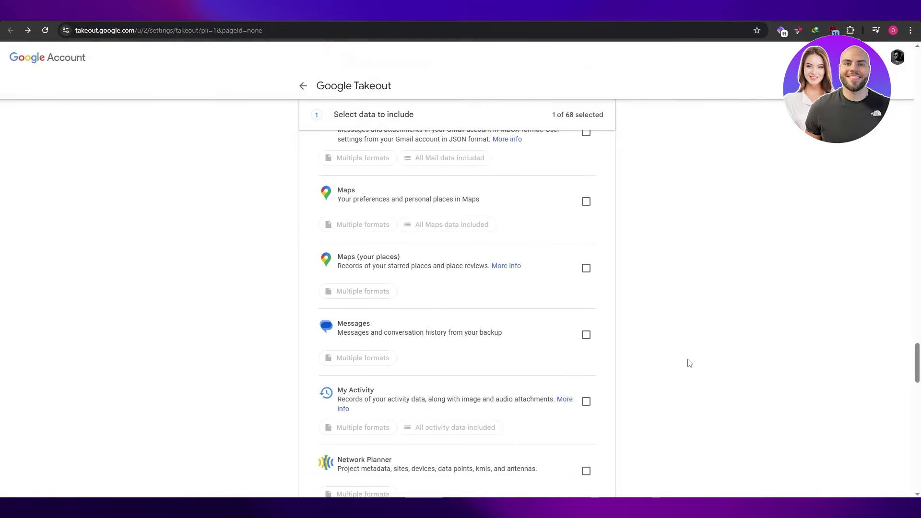
pyautogui.scroll(-20, 690, 363)
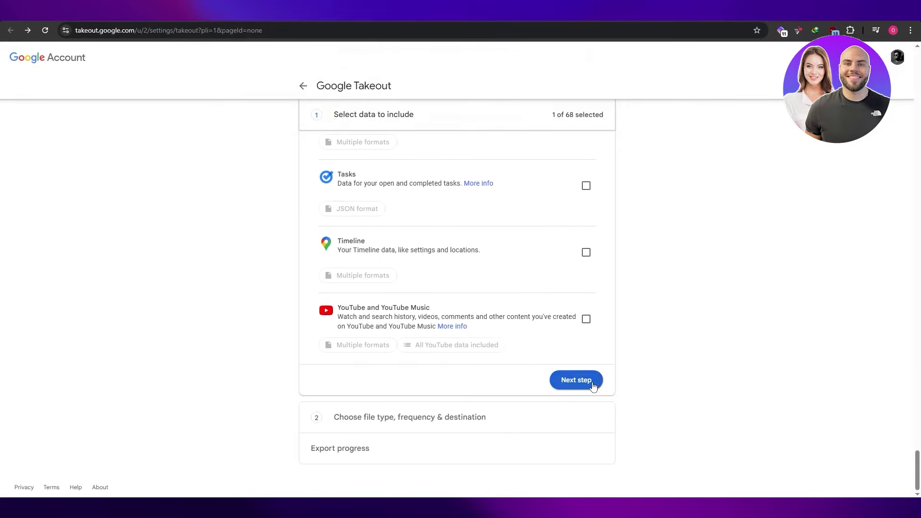
pyautogui.scroll(12, 595, 384)
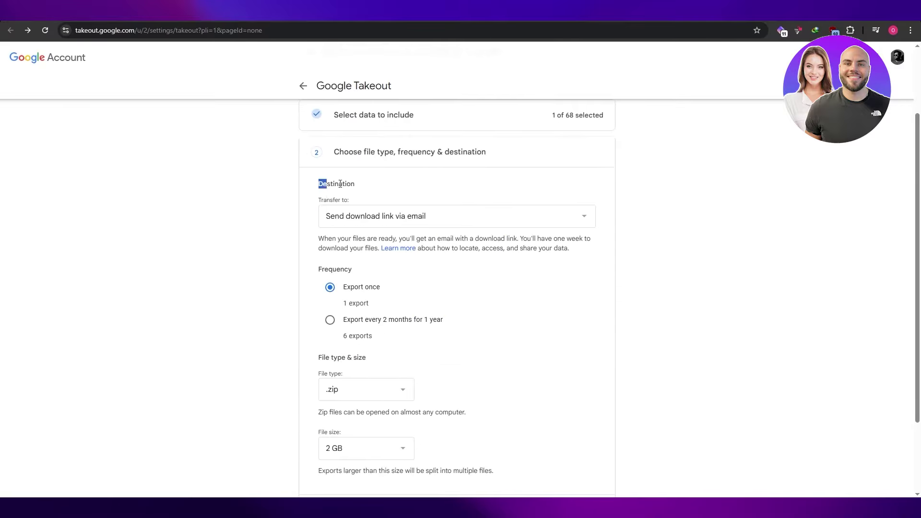
# - Look through the transfer destinations for the export, keeping "Send download link via email"
pyautogui.click(332, 223)
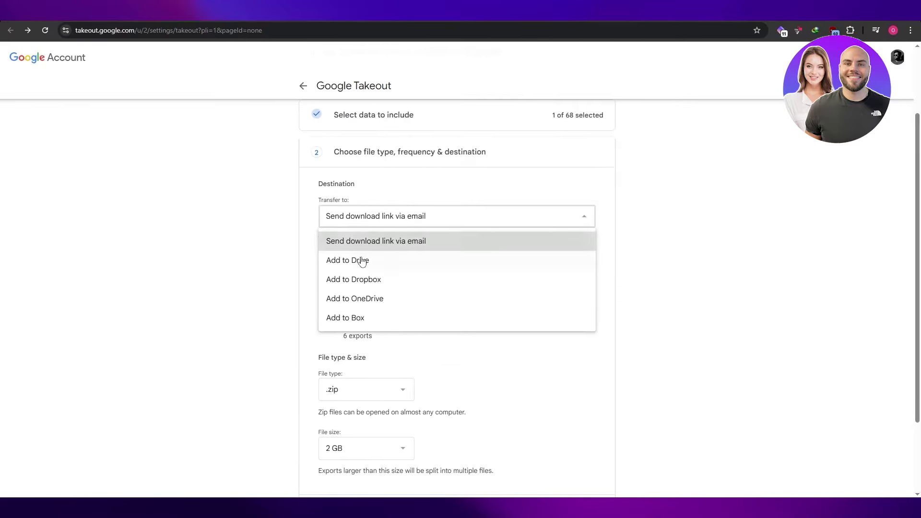
pyautogui.scroll(-2, 355, 307)
pyautogui.scroll(2, 352, 311)
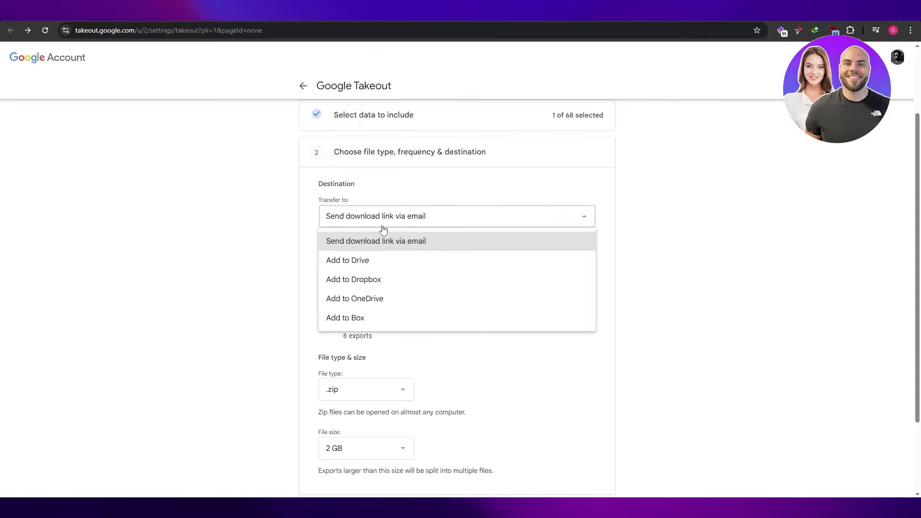
pyautogui.click(647, 314)
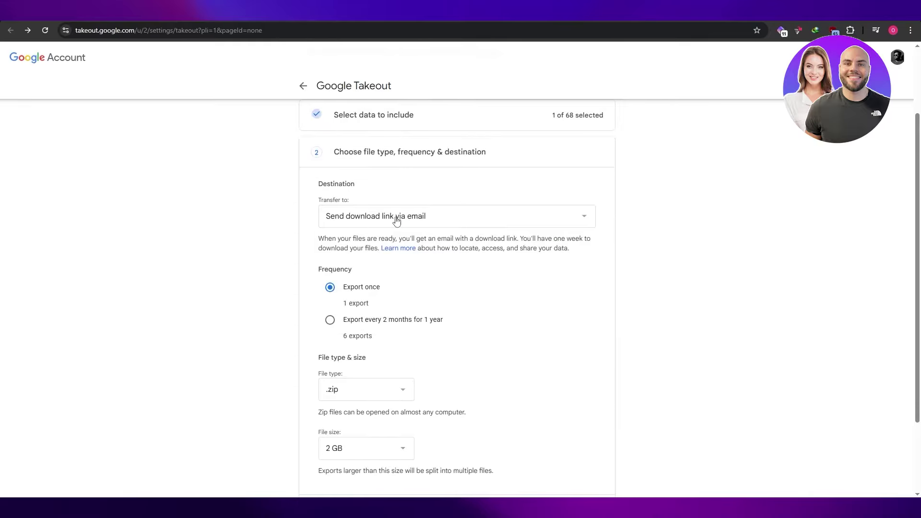
pyautogui.click(386, 223)
pyautogui.click(653, 290)
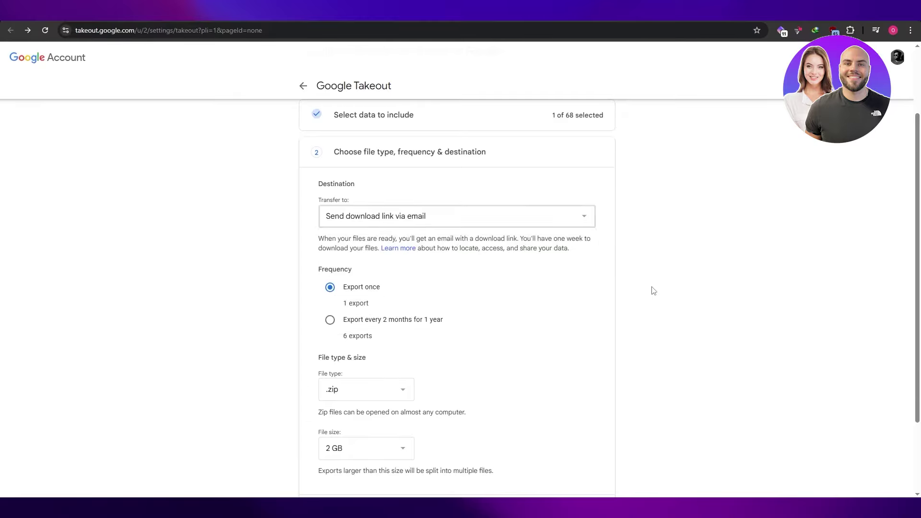
# - Examine the export frequency choices and the file type and size section, keeping "Export once"
pyautogui.scroll(-1, 652, 290)
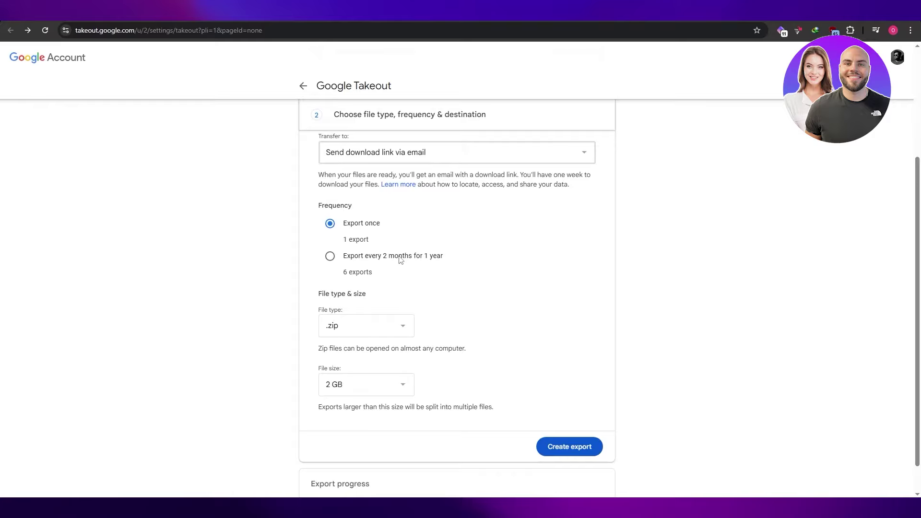
pyautogui.moveTo(342, 276); pyautogui.dragTo(357, 275)
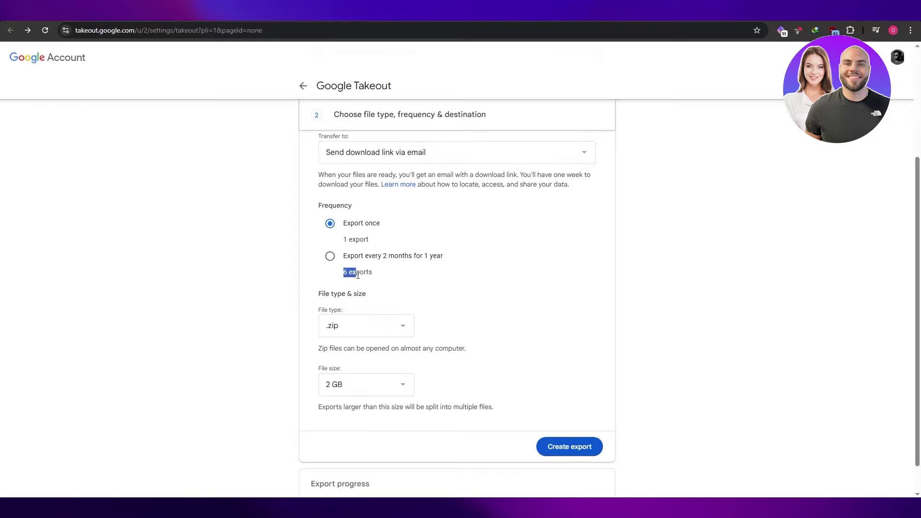
pyautogui.moveTo(352, 224); pyautogui.dragTo(378, 226)
pyautogui.moveTo(322, 293); pyautogui.dragTo(367, 294)
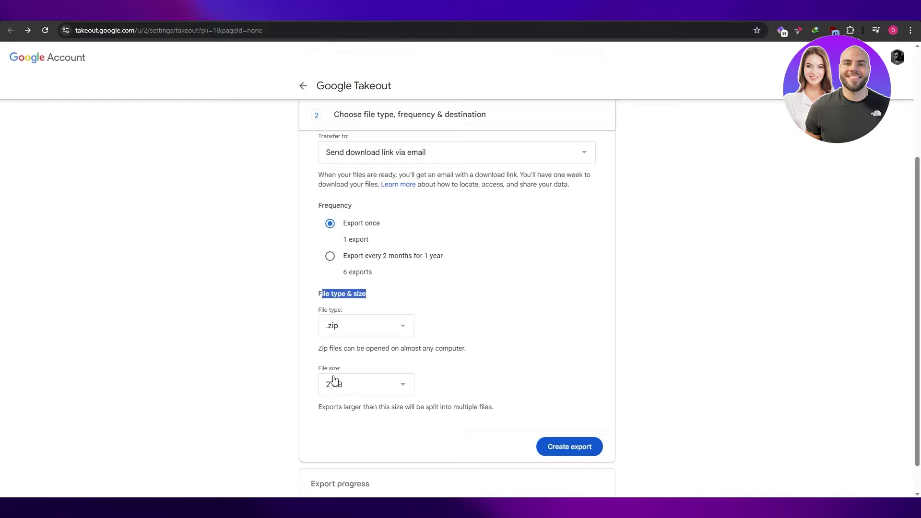
# - Look through the available file sizes and read the note about splitting larger exports
pyautogui.click(342, 390)
pyautogui.scroll(-1, 344, 363)
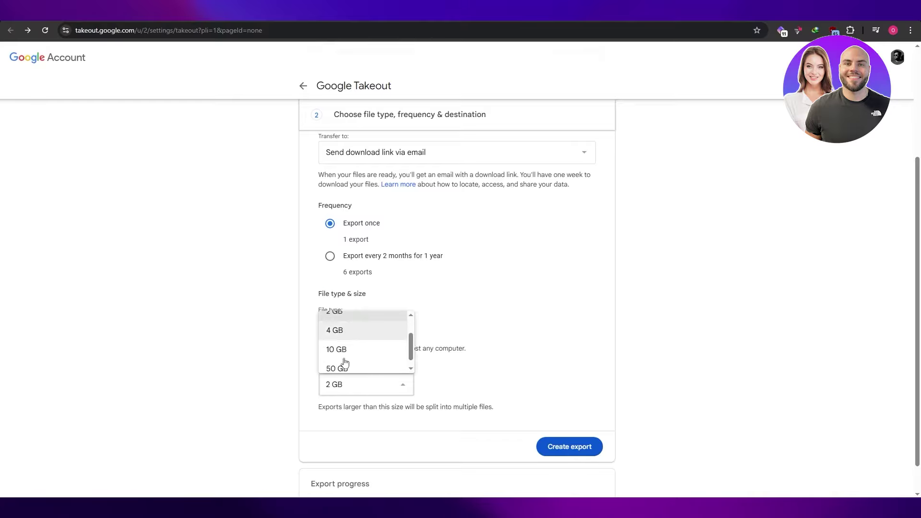
pyautogui.click(347, 406)
pyautogui.scroll(-2, 494, 387)
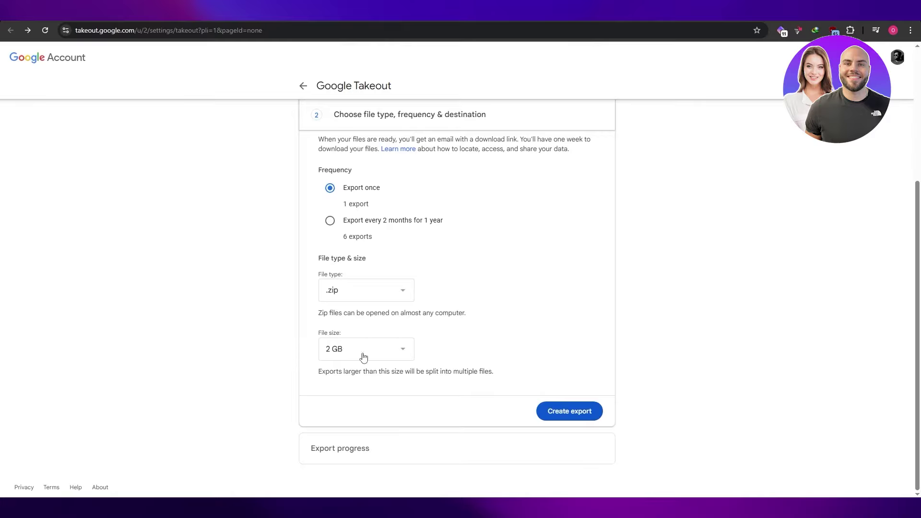
pyautogui.moveTo(323, 333); pyautogui.dragTo(343, 334)
pyautogui.click(357, 349)
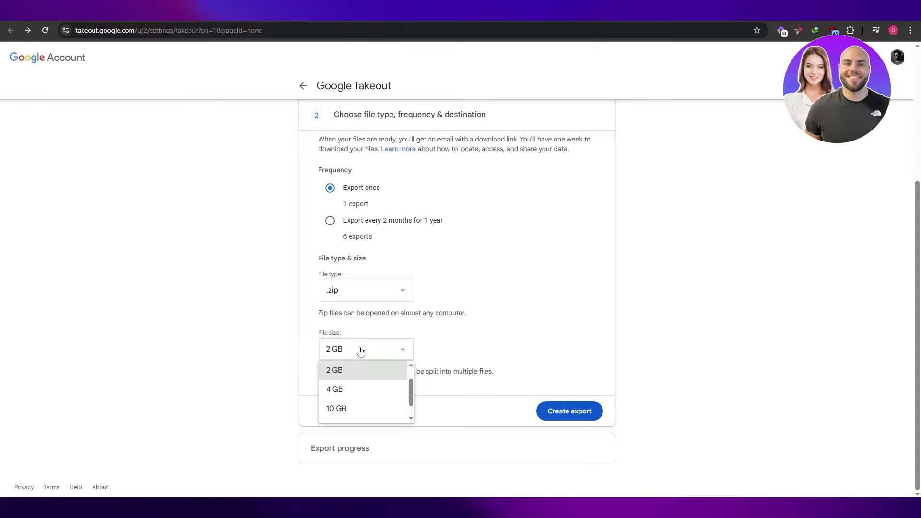
pyautogui.click(480, 382)
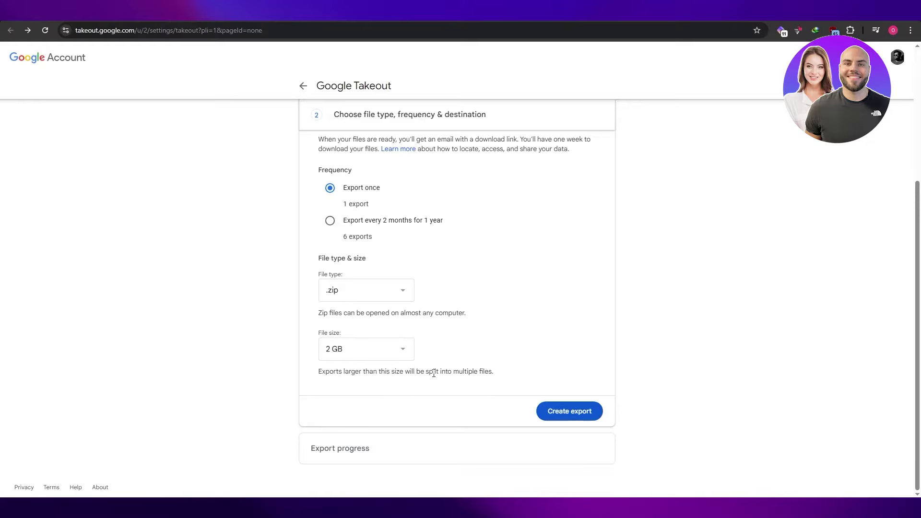
pyautogui.moveTo(430, 374); pyautogui.dragTo(485, 373)
# - Set the export's file size to 4 GB
pyautogui.click(387, 354)
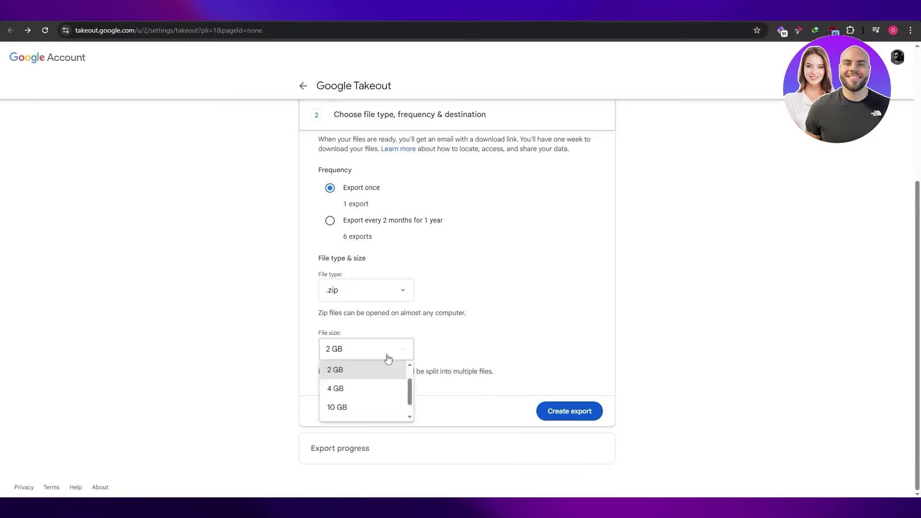
pyautogui.click(356, 392)
pyautogui.scroll(-1, 342, 364)
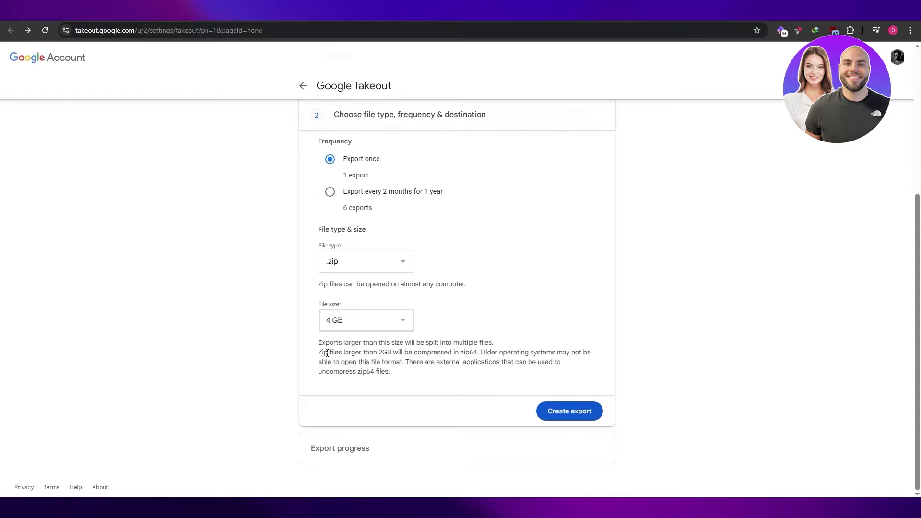
# - Read the note under the file size about zip64 compression and opening the files on older operating systems
pyautogui.moveTo(407, 353); pyautogui.dragTo(465, 352)
pyautogui.click(312, 356)
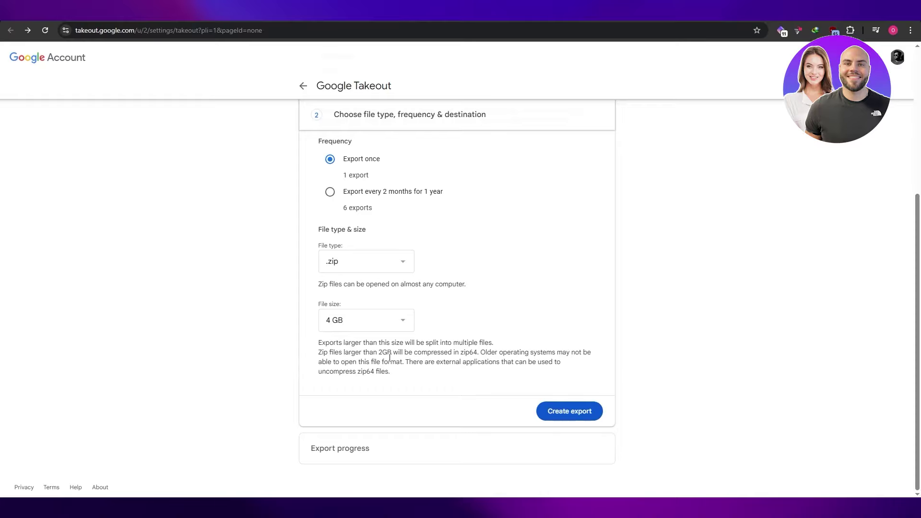
pyautogui.moveTo(461, 353); pyautogui.dragTo(436, 363)
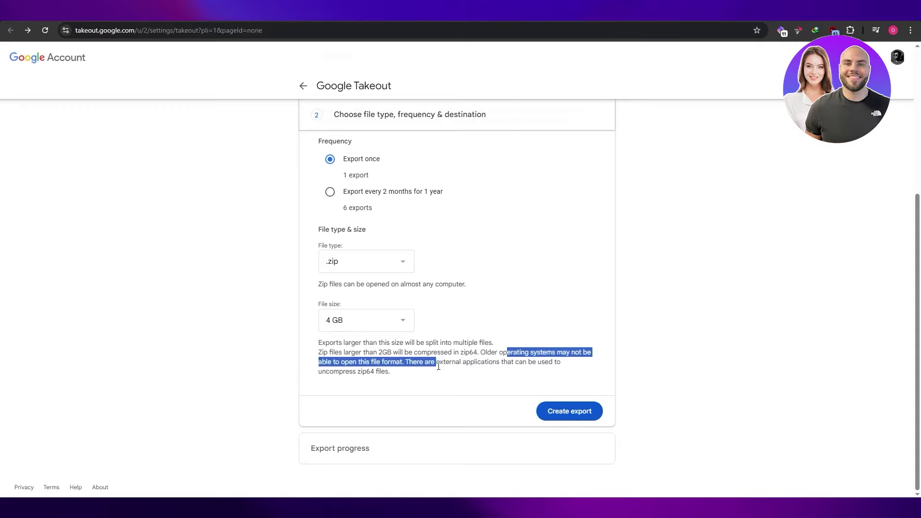
pyautogui.click(448, 374)
# - Set the export's file size to 2 GB and create the export
pyautogui.click(389, 325)
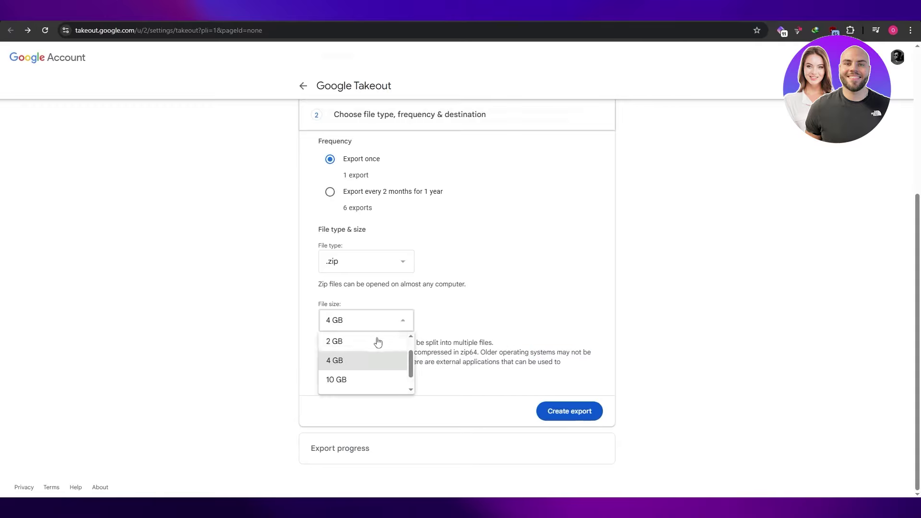
pyautogui.click(355, 344)
pyautogui.click(559, 413)
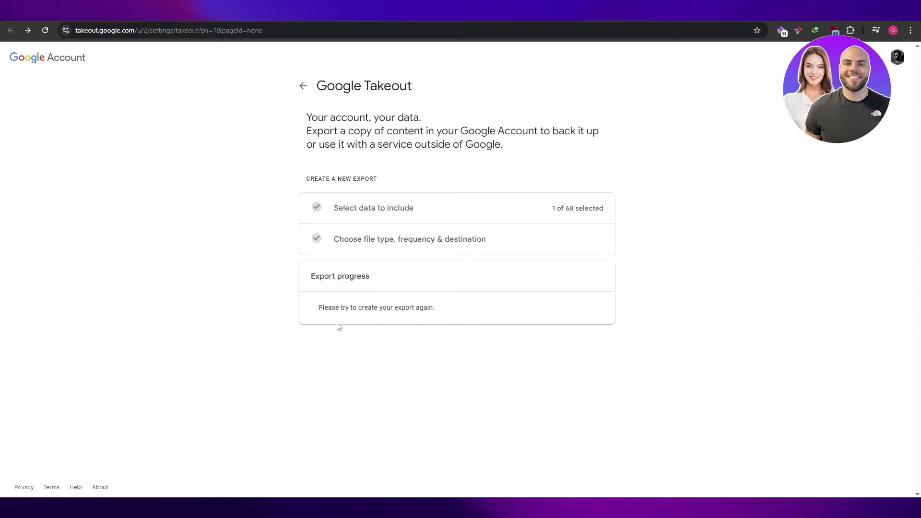
# - Read the message in the export progress section, then collapse and expand that section again
pyautogui.moveTo(323, 307); pyautogui.dragTo(421, 315)
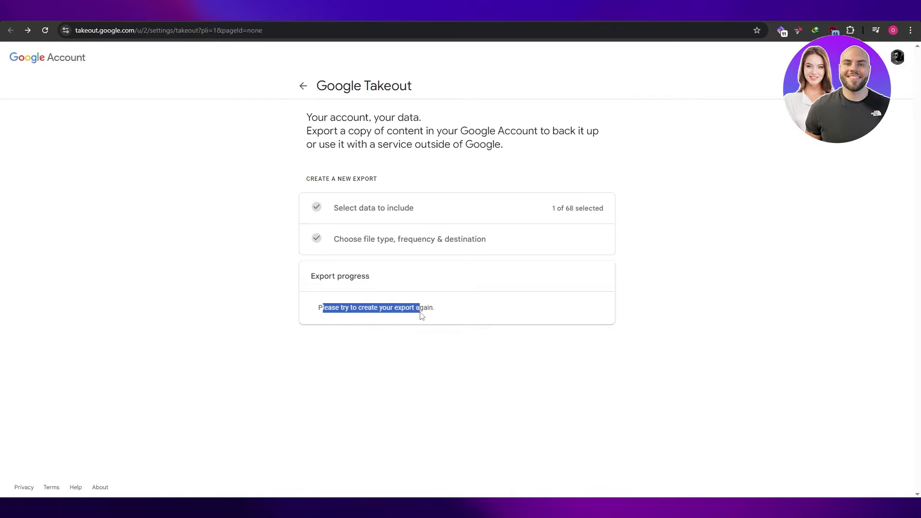
pyautogui.click(435, 349)
pyautogui.click(340, 273)
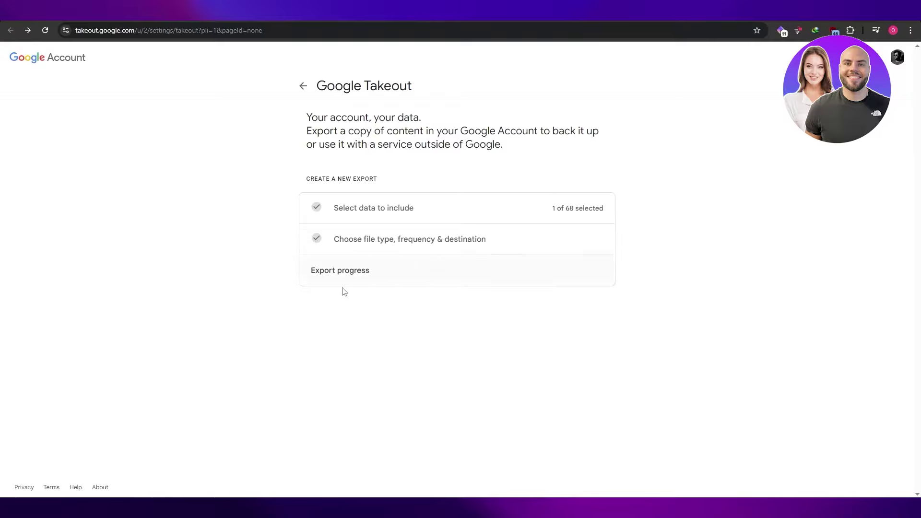
pyautogui.click(343, 284)
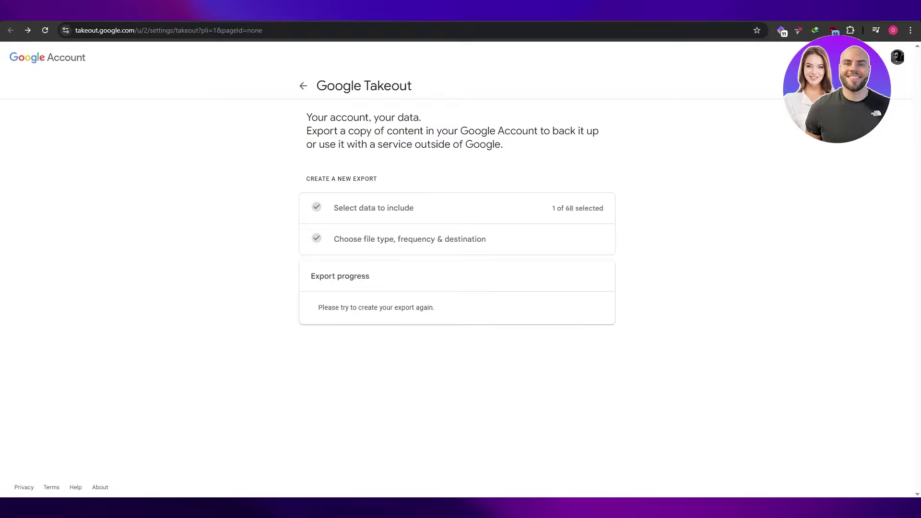
# - Read the Google Photos export's progress details, including the expected duration, the email notice and the creation date
pyautogui.hotkey('ctrl', 't')
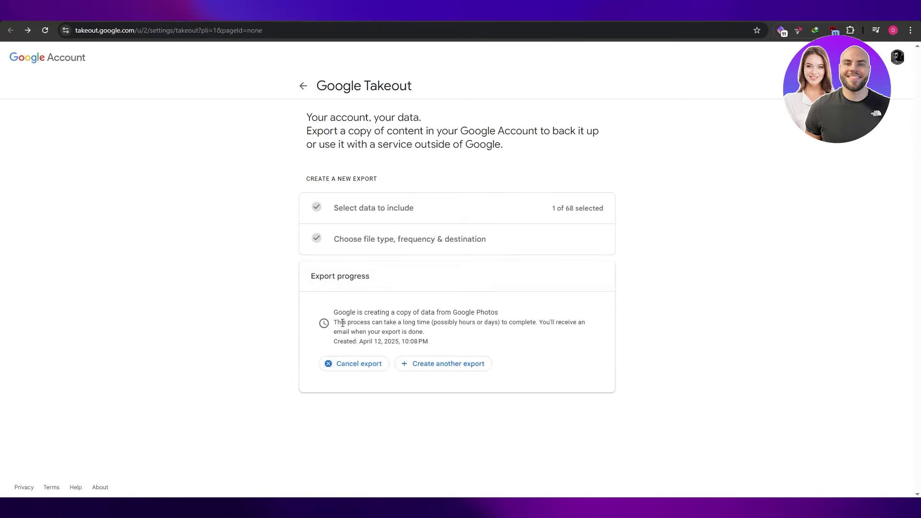
pyautogui.moveTo(337, 312); pyautogui.dragTo(490, 311)
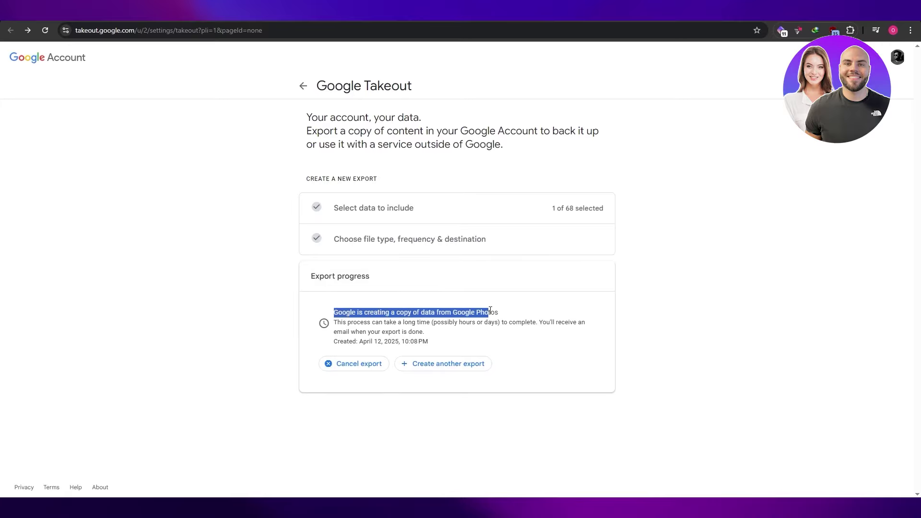
pyautogui.moveTo(358, 322); pyautogui.dragTo(455, 323)
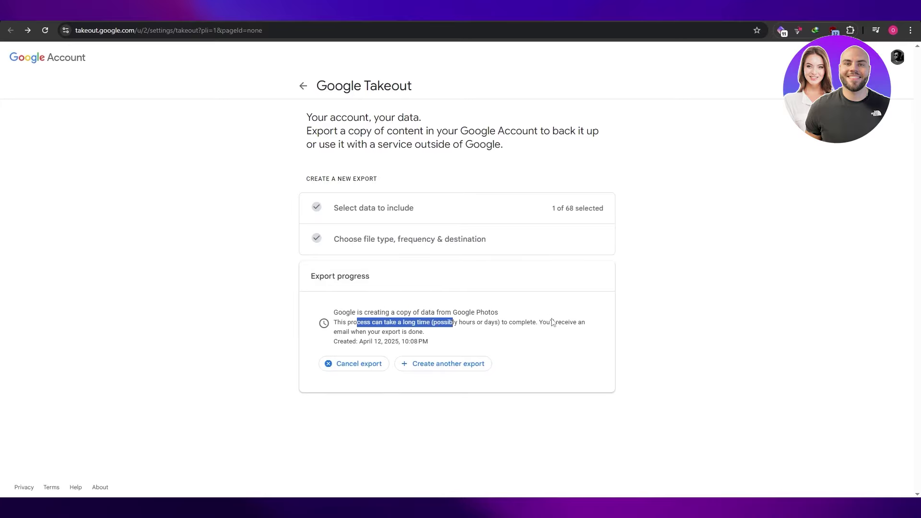
pyautogui.moveTo(343, 331); pyautogui.dragTo(425, 332)
pyautogui.moveTo(358, 341); pyautogui.dragTo(422, 342)
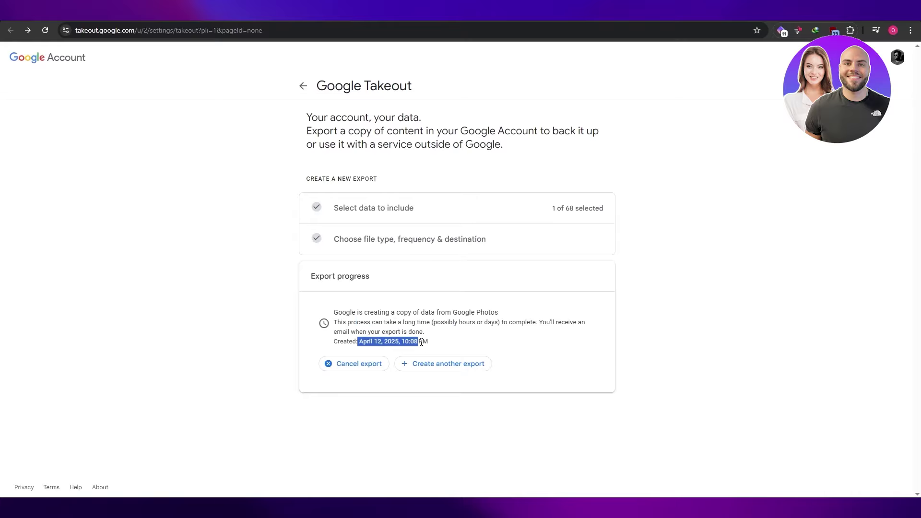
pyautogui.click(431, 387)
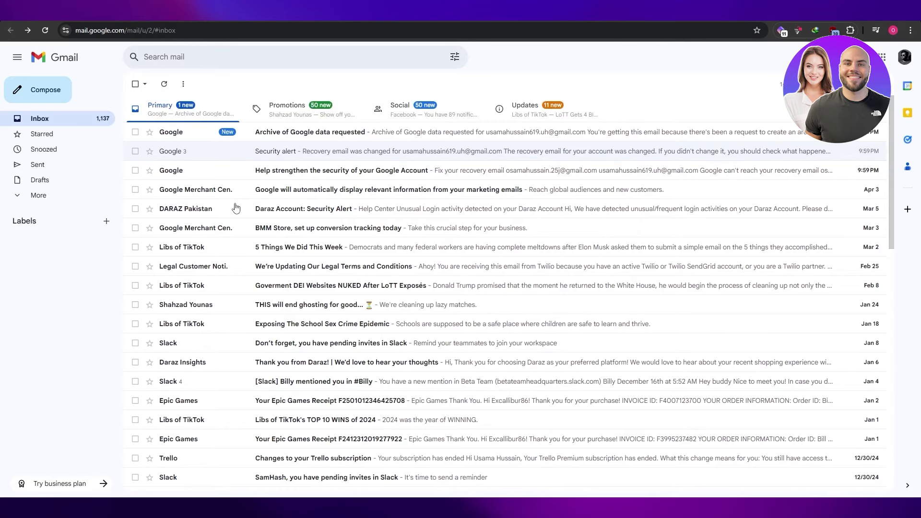
# - Read the "Archive of Google data requested" email in Gmail and return to the inbox
pyautogui.click(348, 138)
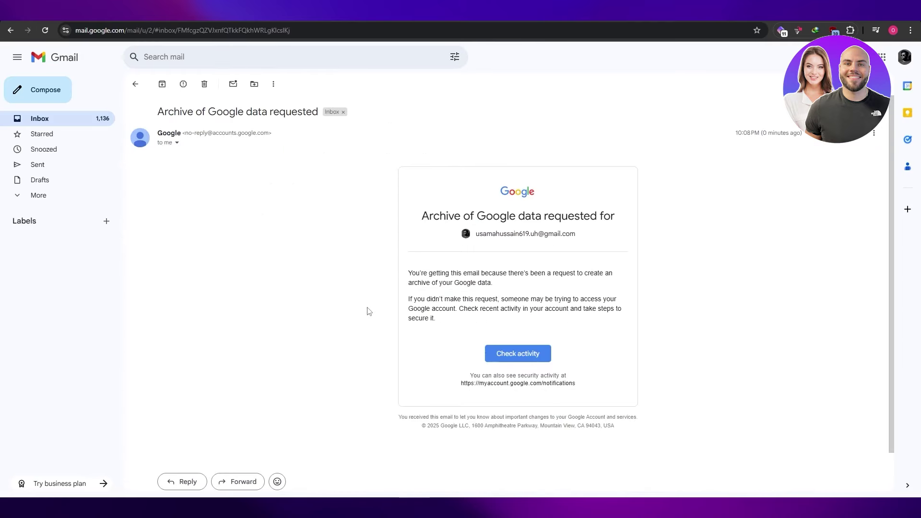
pyautogui.hotkey('alt', 'Left')
pyautogui.click(283, 141)
pyautogui.moveTo(417, 283); pyautogui.dragTo(492, 273)
pyautogui.click(568, 284)
pyautogui.moveTo(412, 283); pyautogui.dragTo(484, 284)
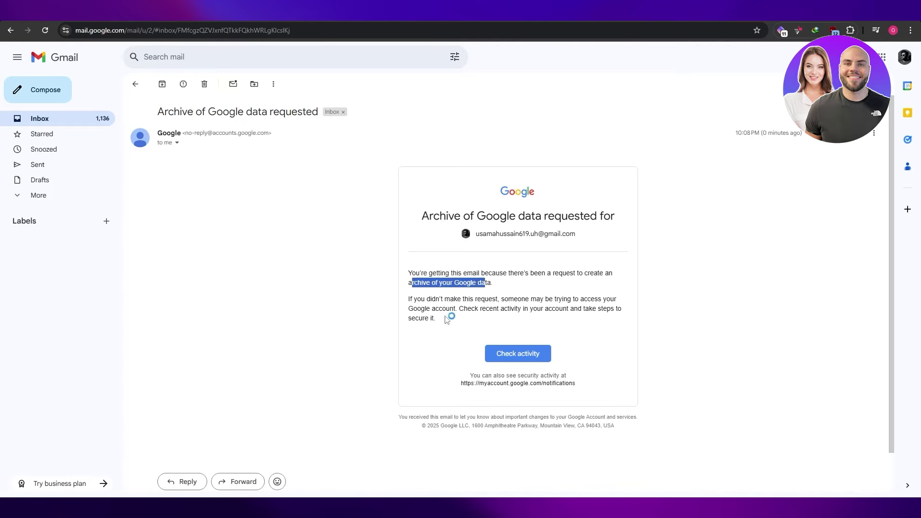
pyautogui.hotkey('alt', 'Left')
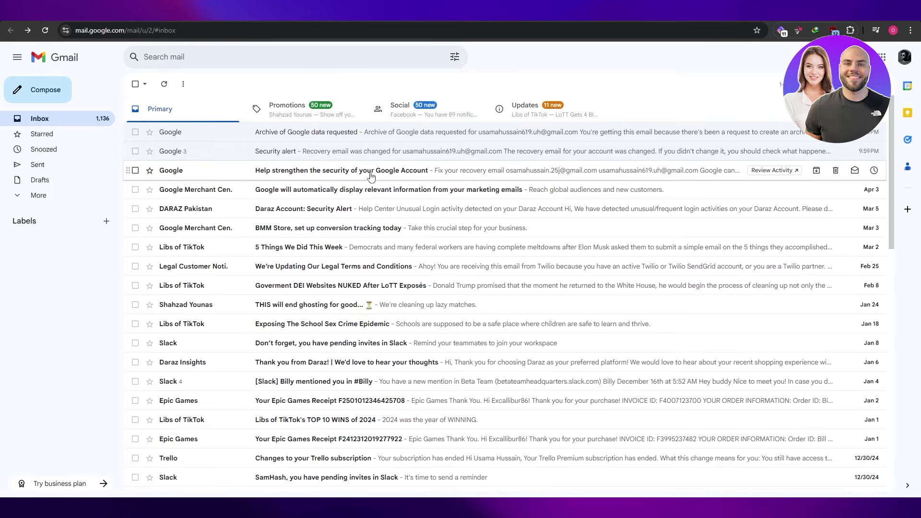
# - Check the archive request email again along with the Takeout export page, ending at the Gmail inbox
pyautogui.click(392, 136)
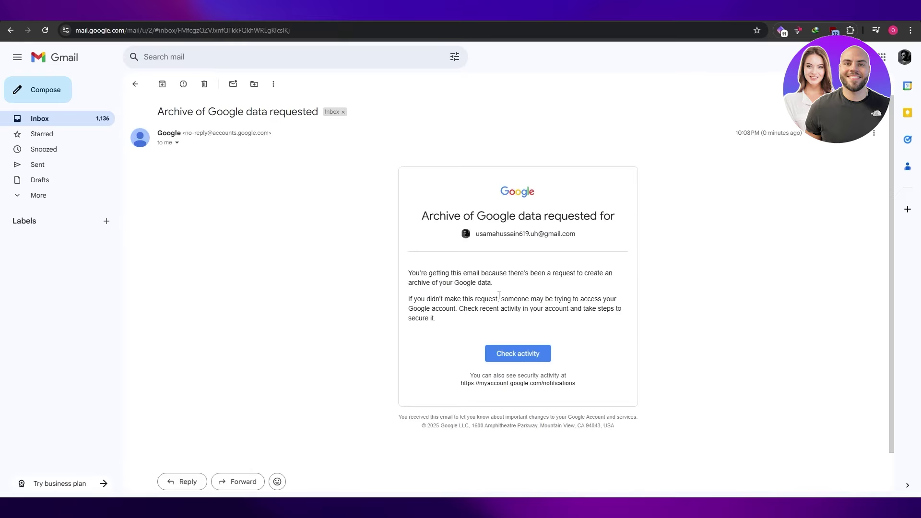
pyautogui.hotkey('alt', 'Left')
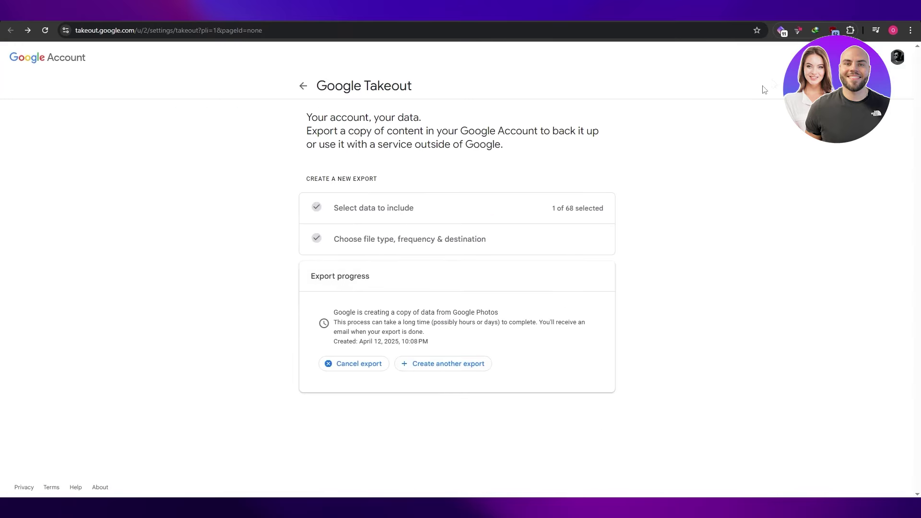
pyautogui.hotkey('alt', 'Right')
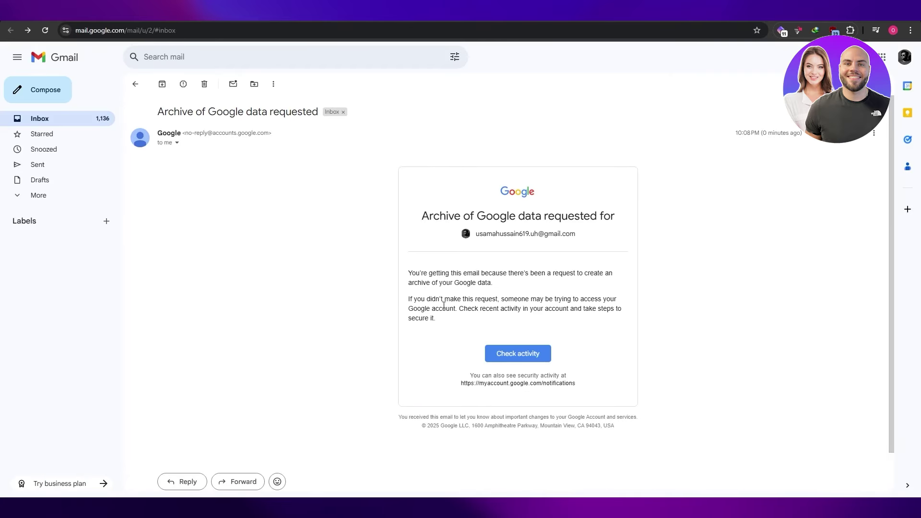
pyautogui.hotkey('alt', 'Left')
# - Switch to File Explorer to view the "Google Photos Backup" folder in Pictures, then return to the Gmail inbox
pyautogui.hotkey('alt', 'Tab')
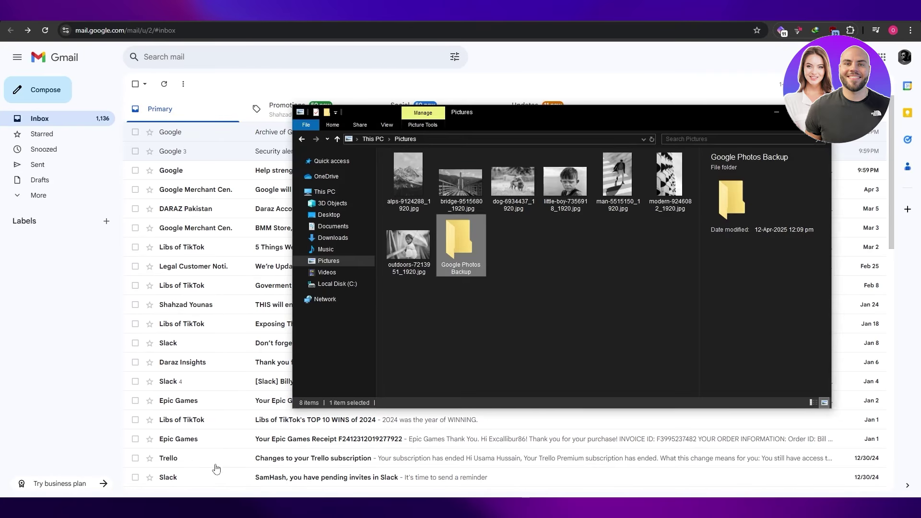
pyautogui.click(527, 284)
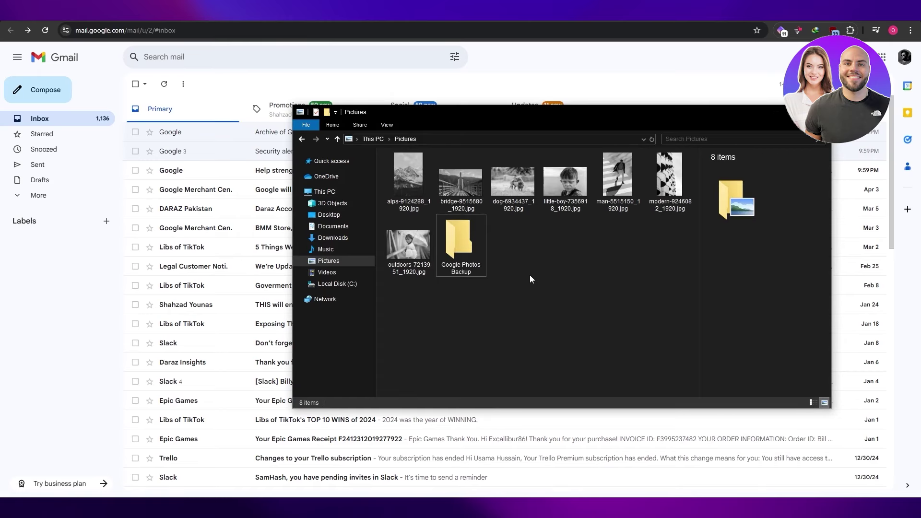
pyautogui.hotkey('alt', 'Tab')
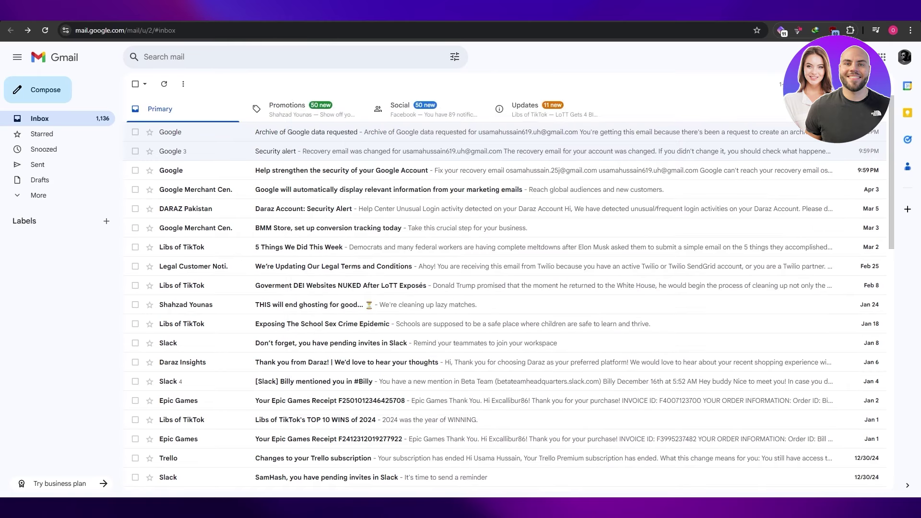